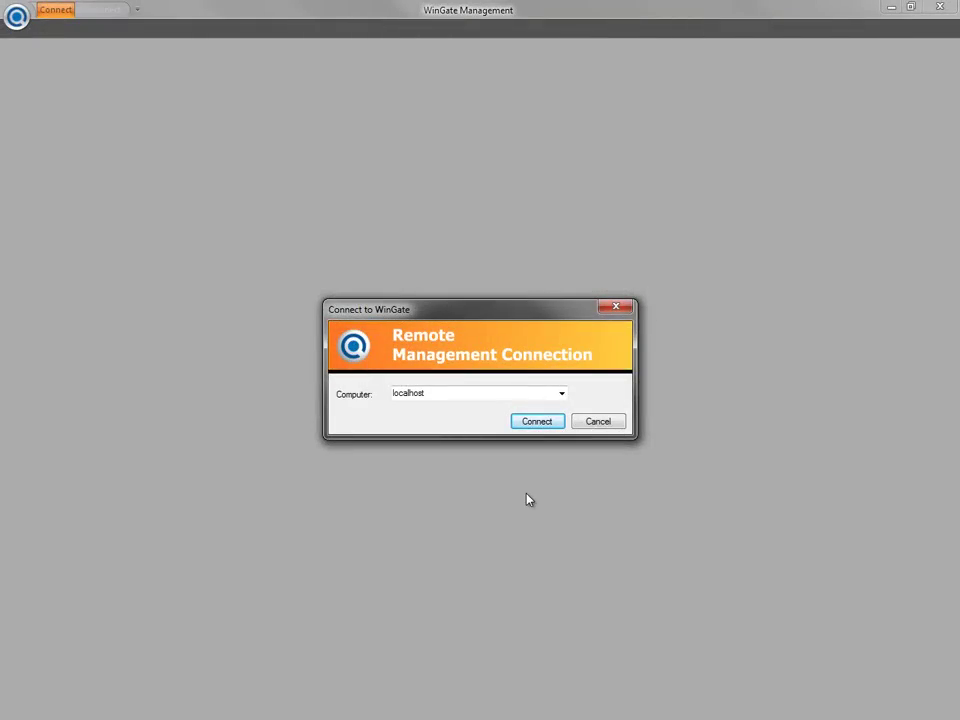
Step: Connect to the localhost WinGate server and log in as admin
click(539, 423)
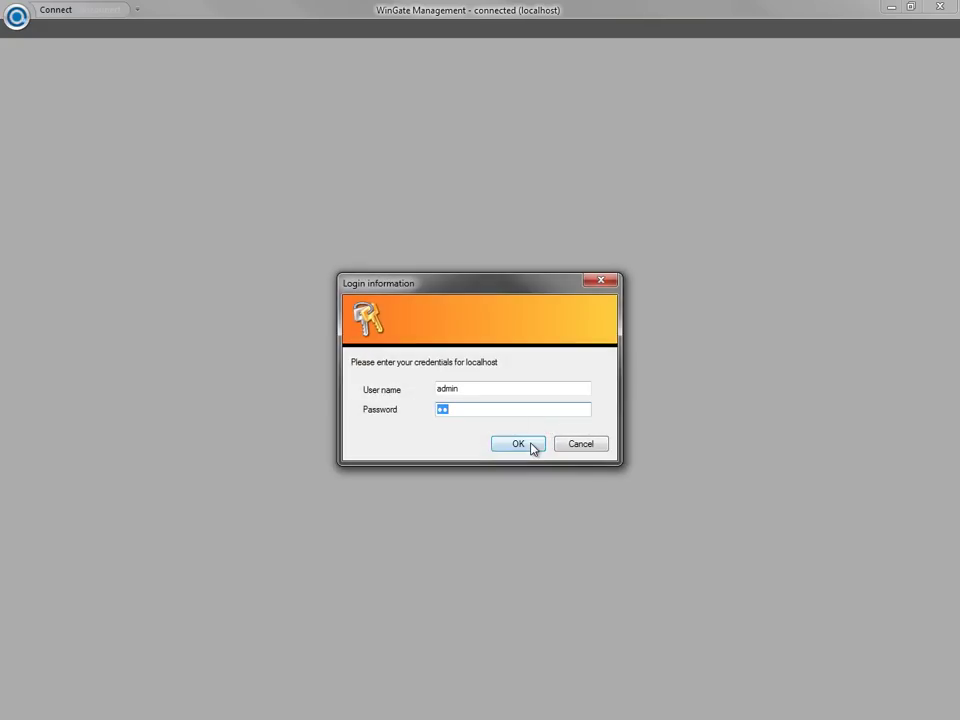
click(531, 443)
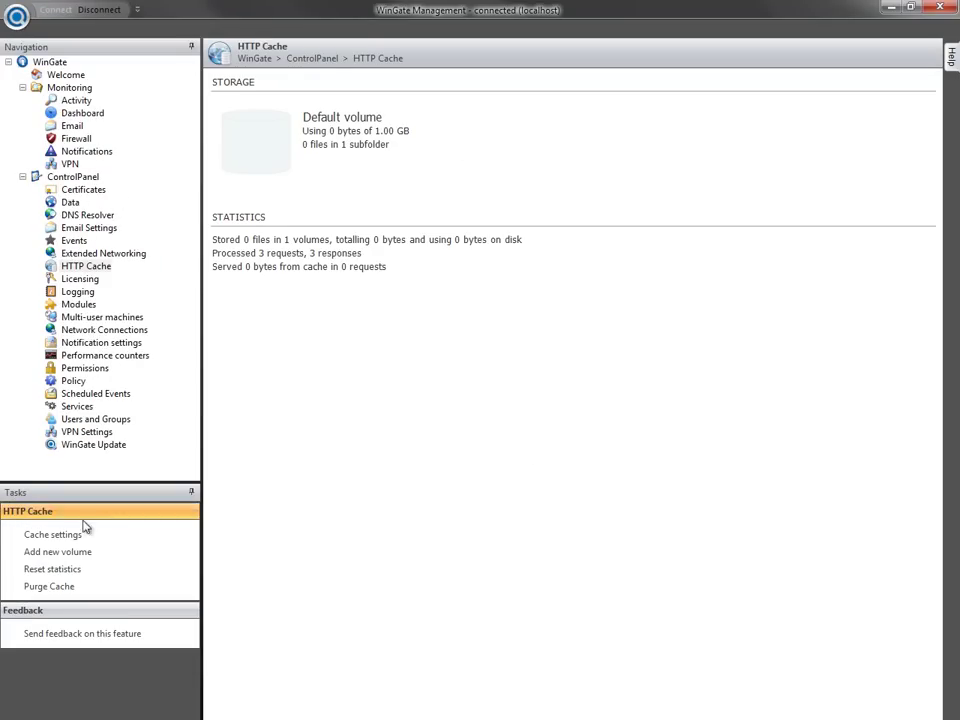
click(36, 537)
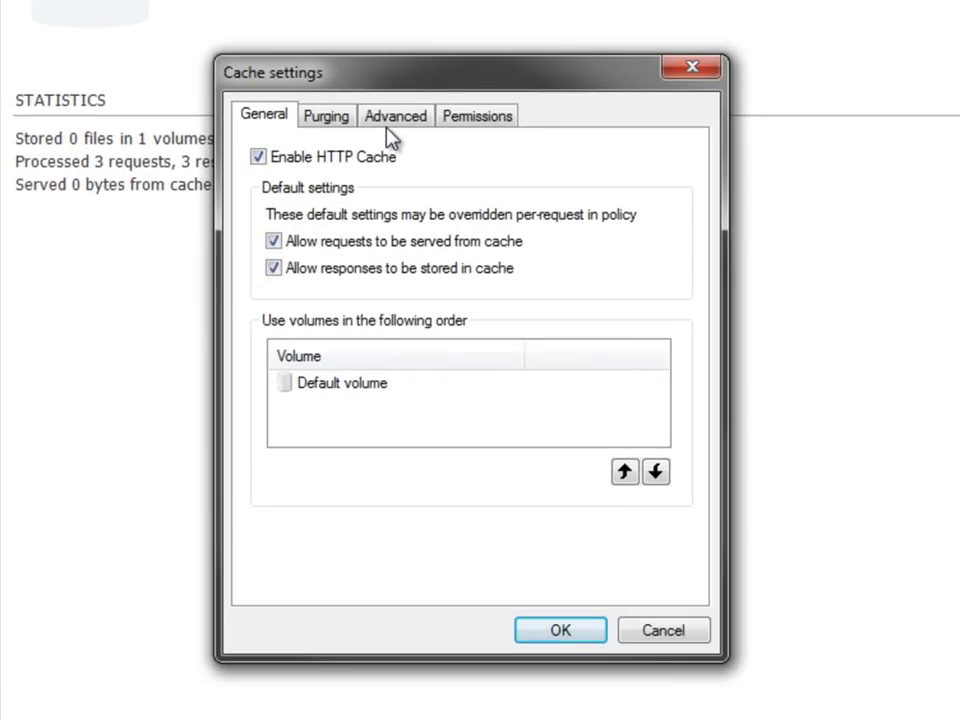
click(391, 120)
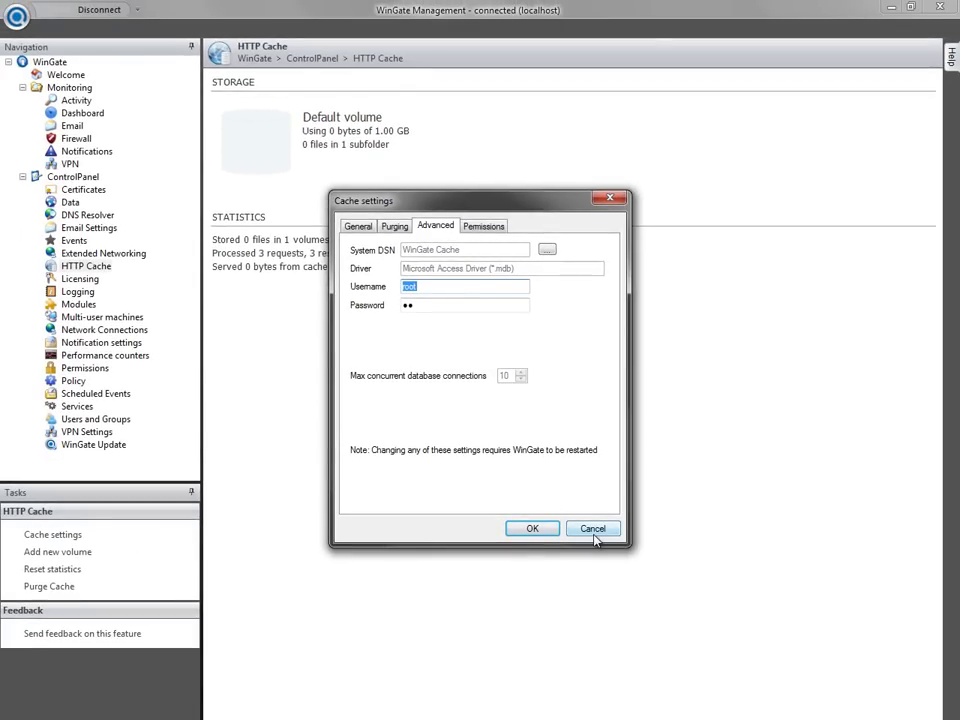
click(593, 532)
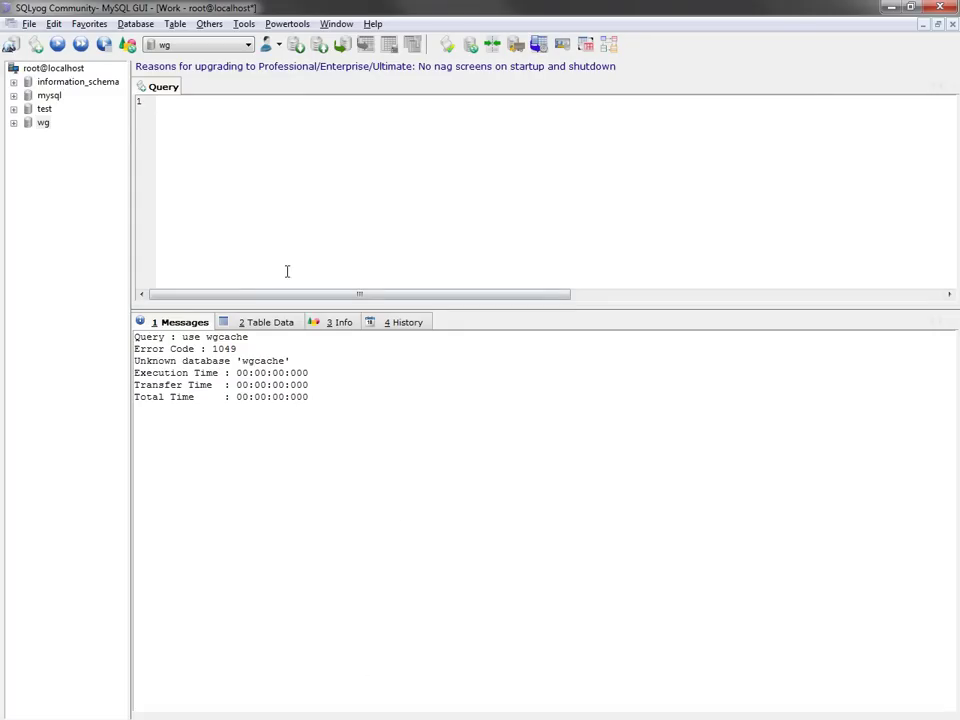
Step: Create a new empty MySQL database called wgcache in SQLyog
click(133, 27)
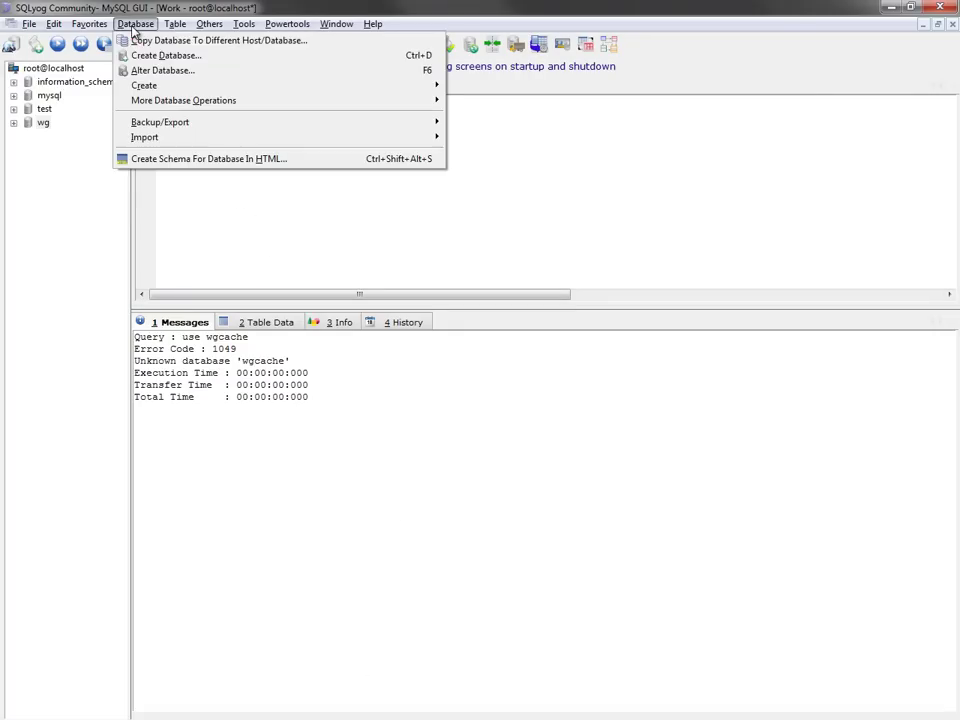
click(160, 55)
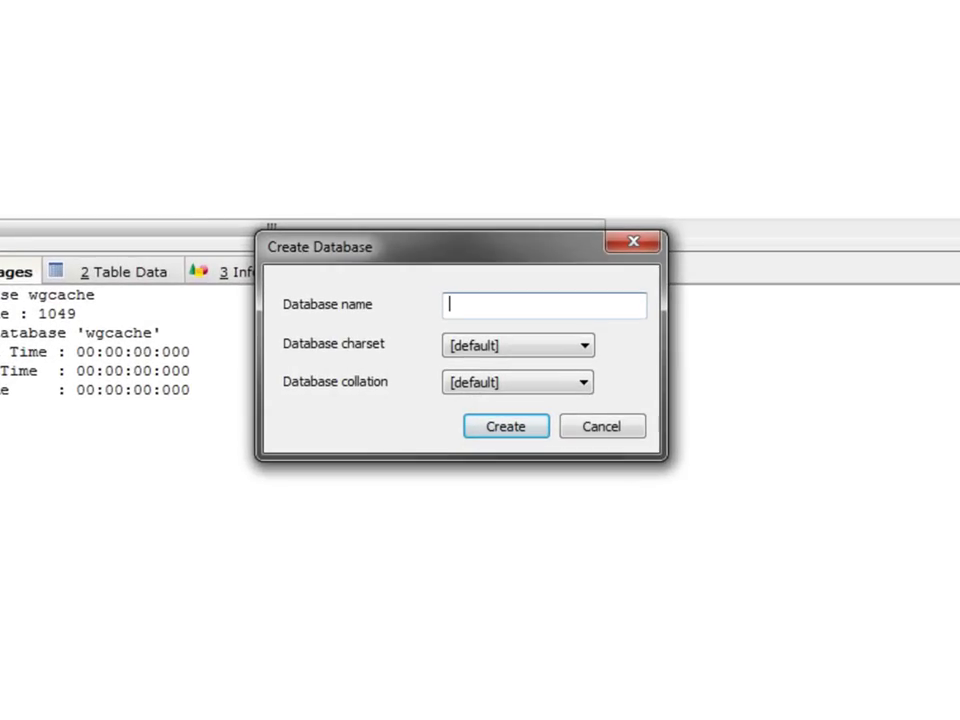
text(wgcache)
key(Return)
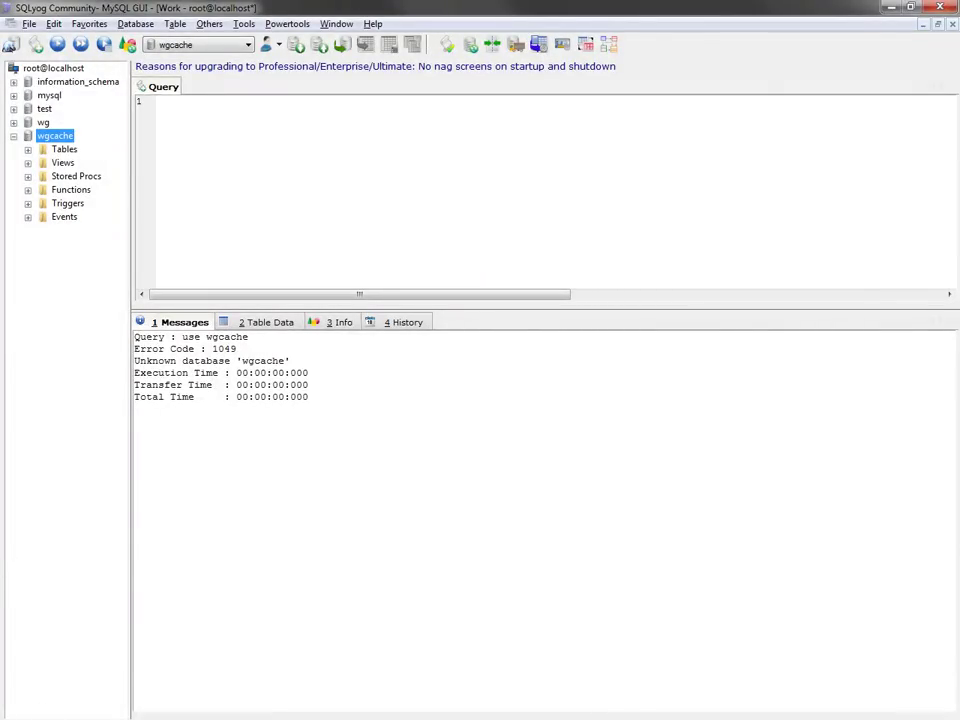
click(44, 712)
Step: Add a new system data source using the MySQL ODBC 5.1 Driver
click(88, 436)
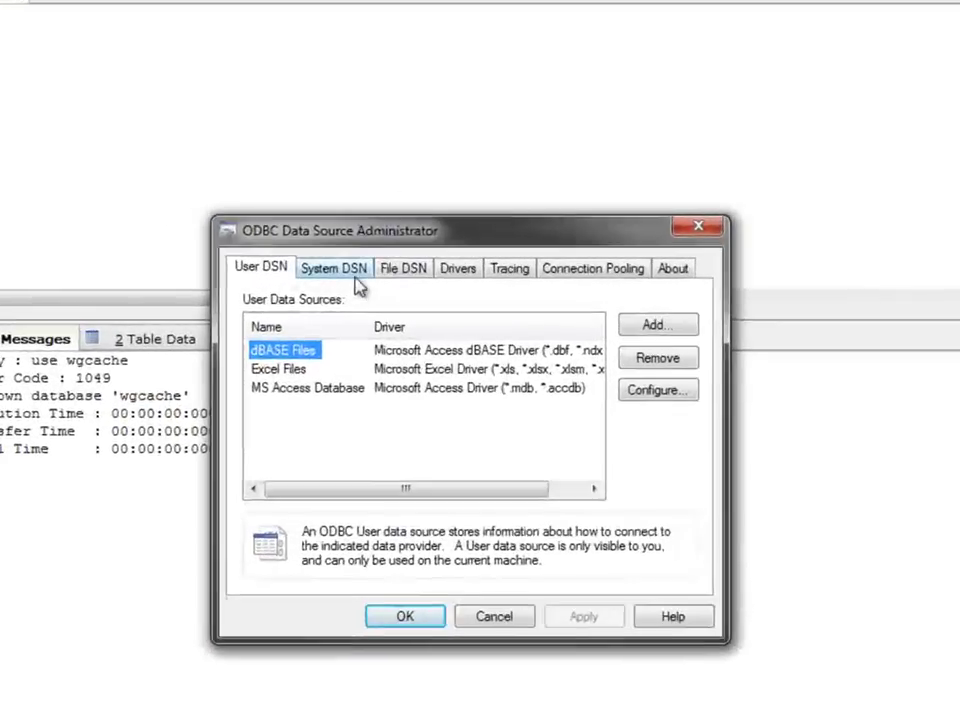
click(350, 272)
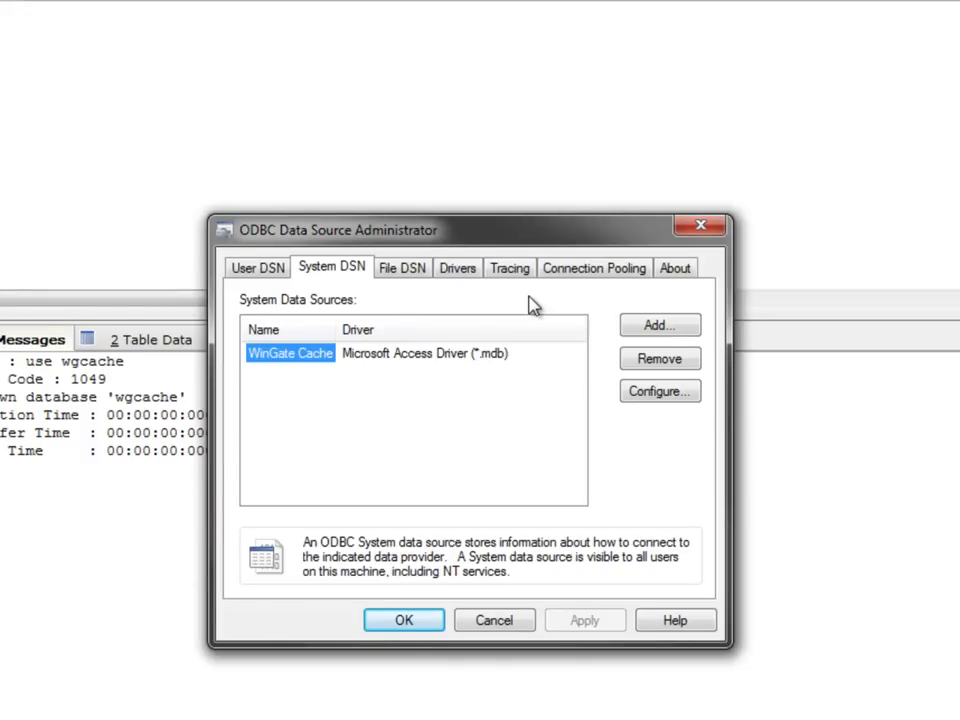
click(657, 334)
drag(694, 356, 707, 493)
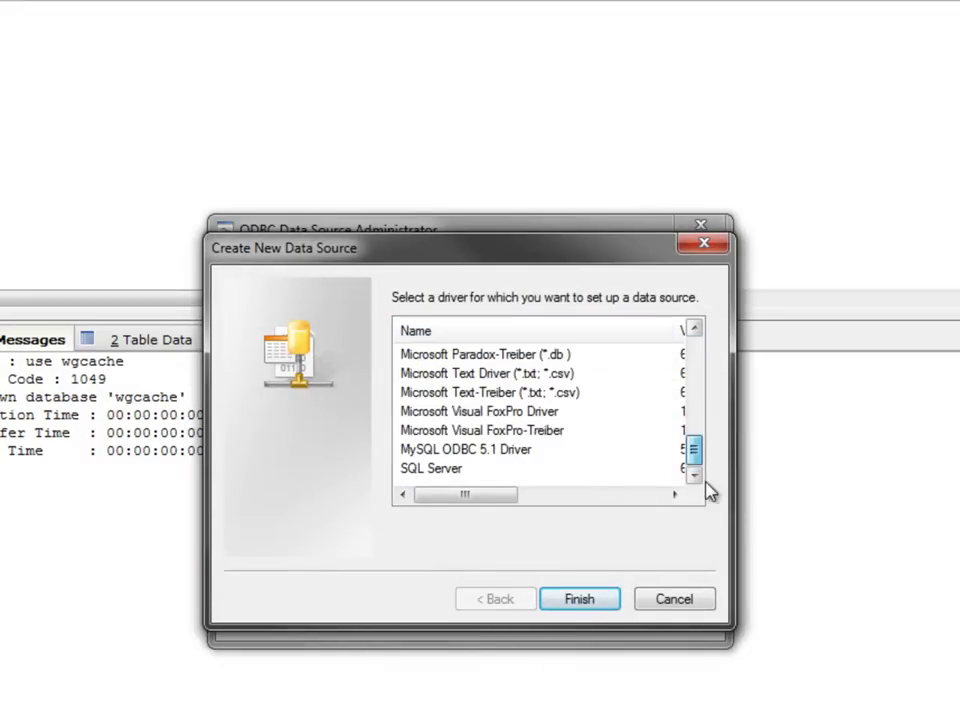
click(530, 451)
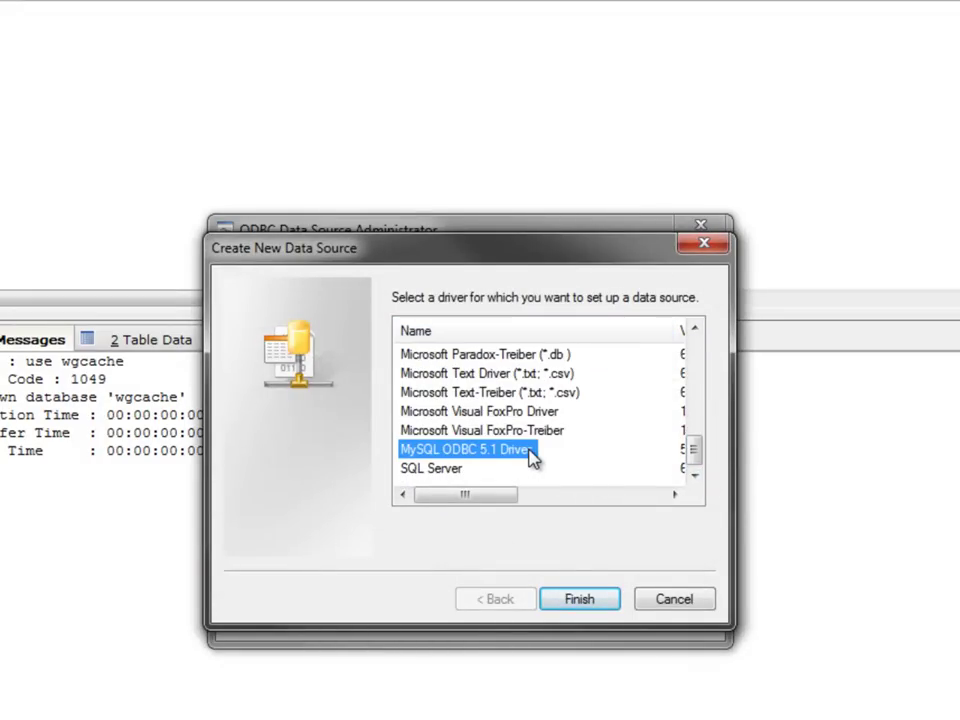
click(581, 601)
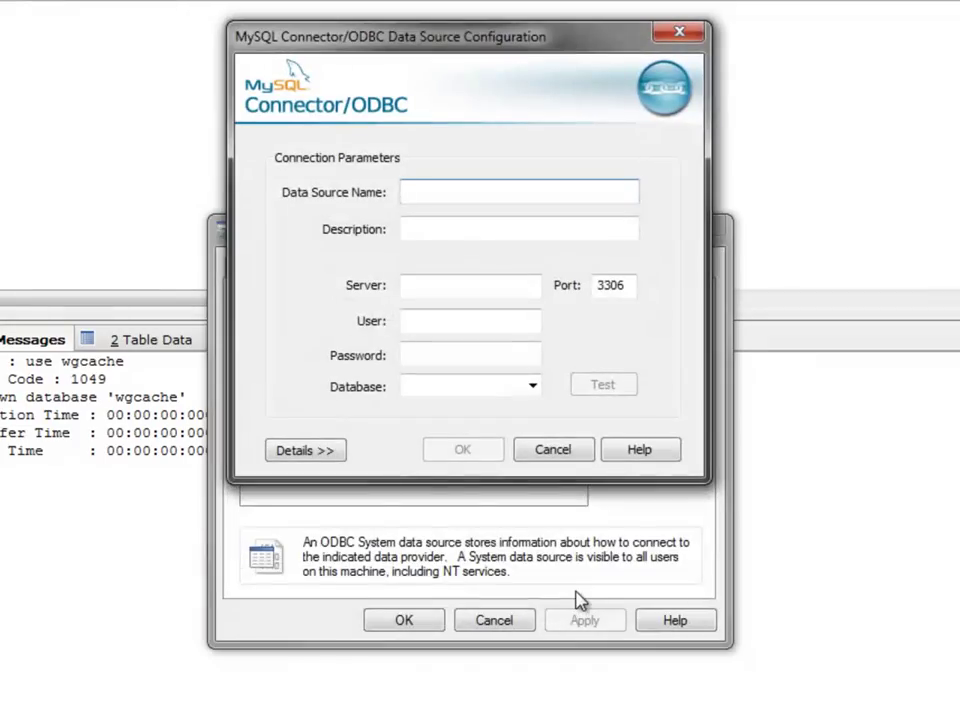
Step: Configure DSN 'WinGate Cache' (description 'HTTP cache', server localhost, user root, the password, database wgcache)
text(WinG)
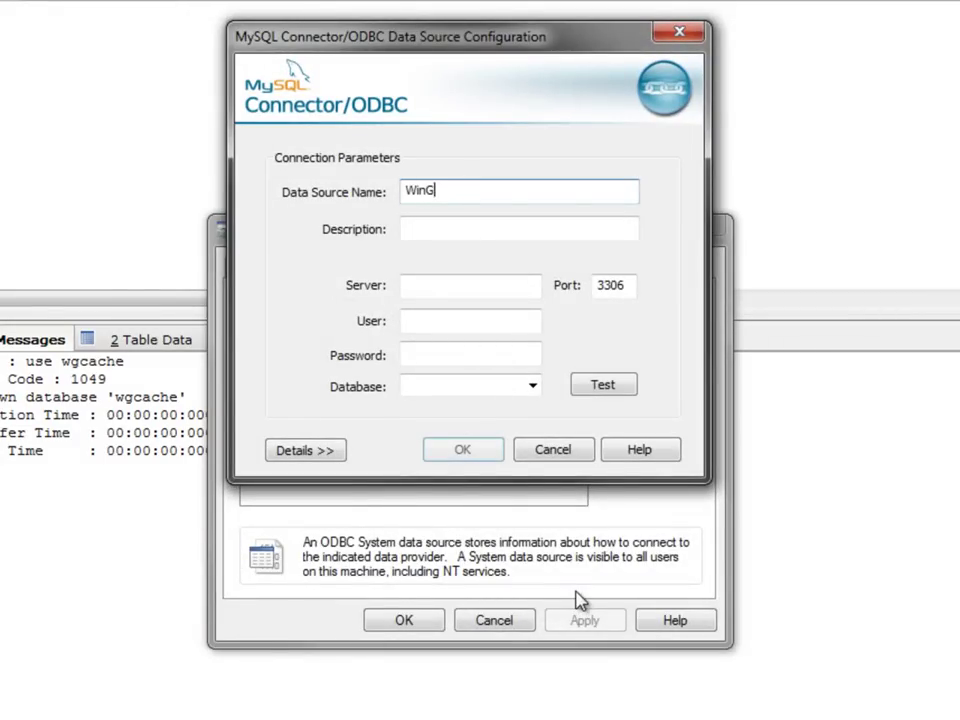
text(ate Cache)
key(Tab)
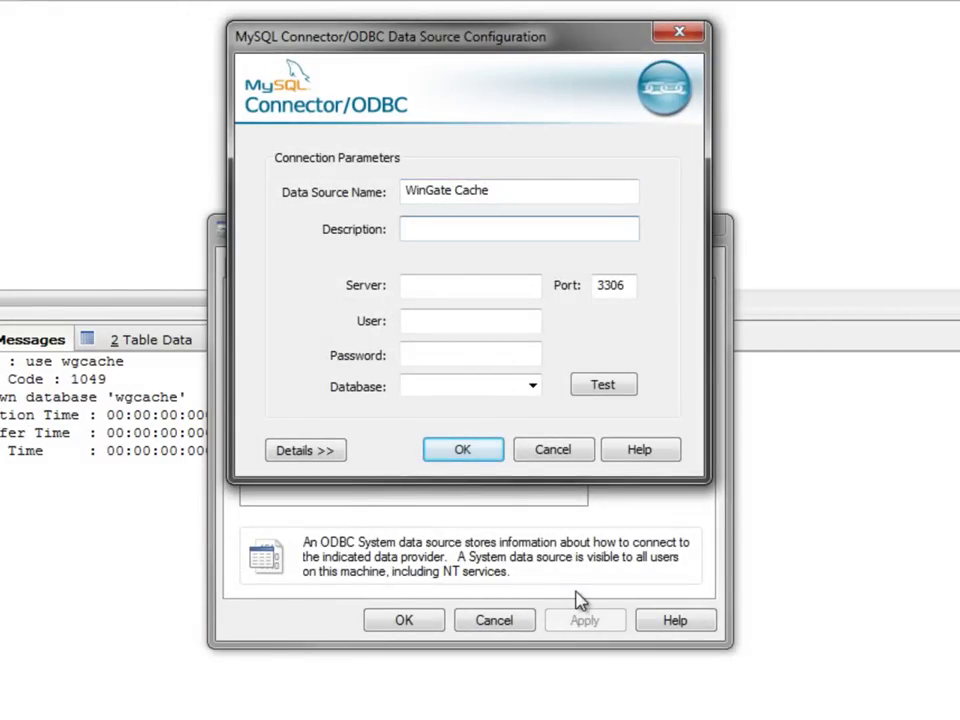
text(HTTP cache)
key(Tab)
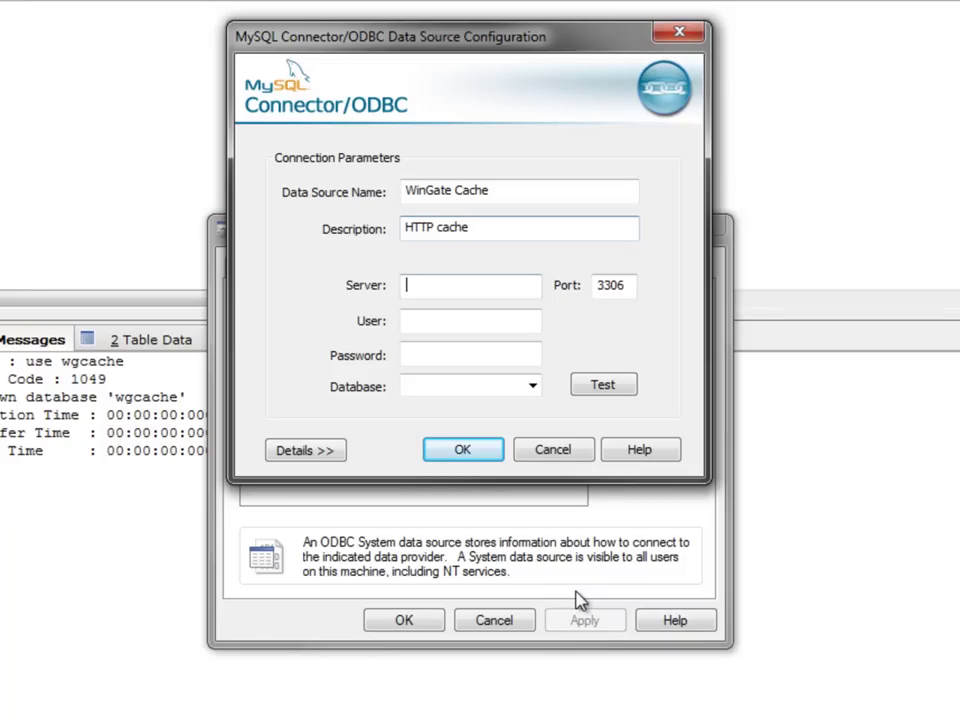
text(localhost)
key(Tab)
key(Tab)
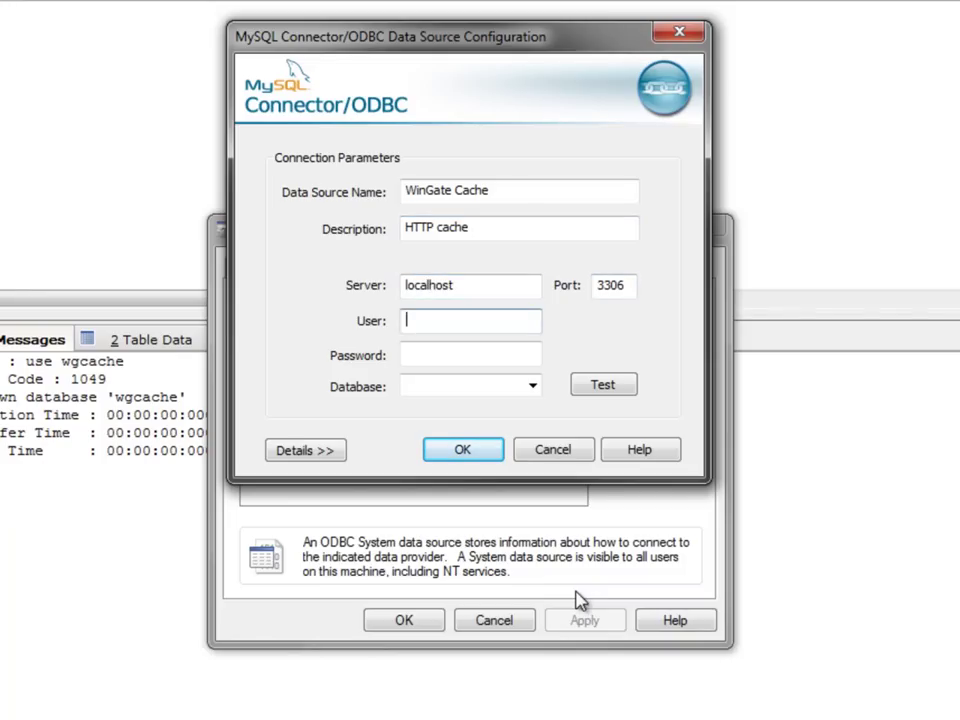
text(root)
key(Tab)
text(ro)
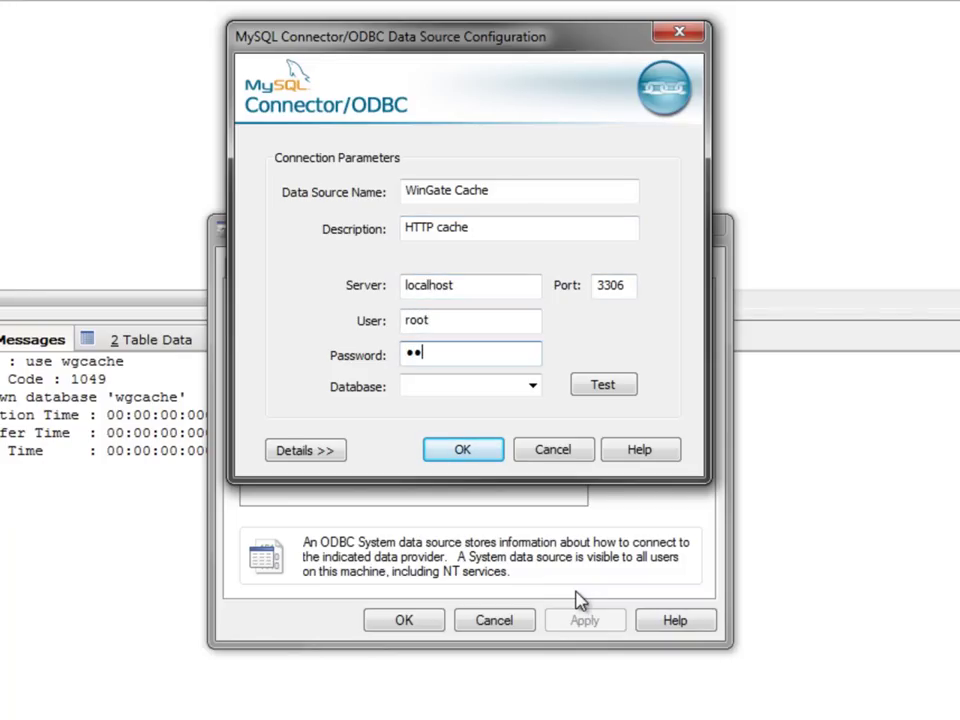
click(532, 386)
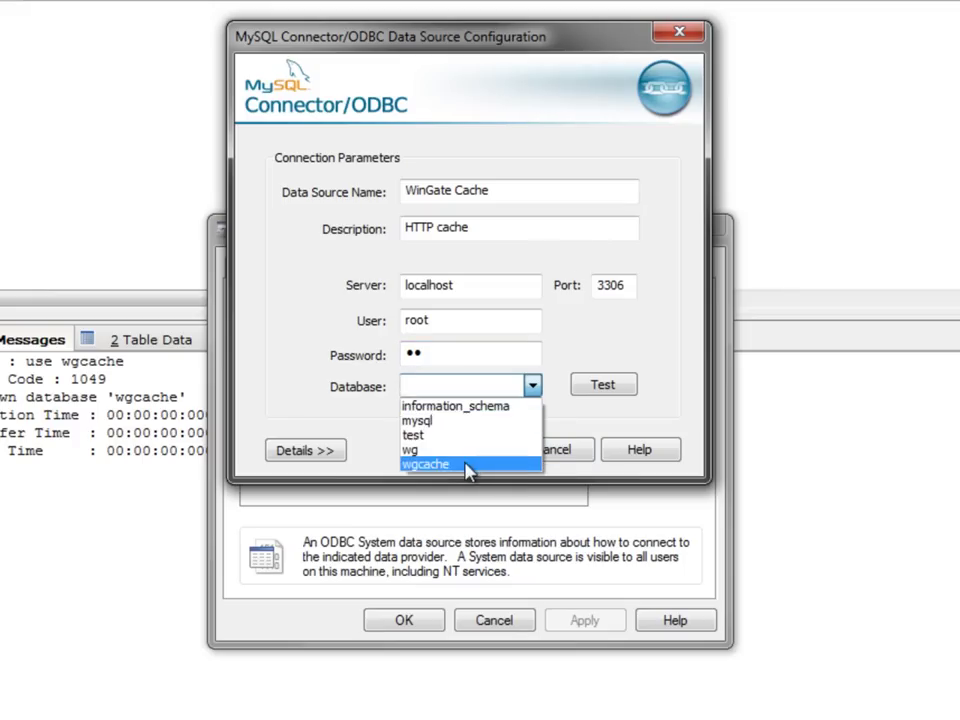
click(469, 464)
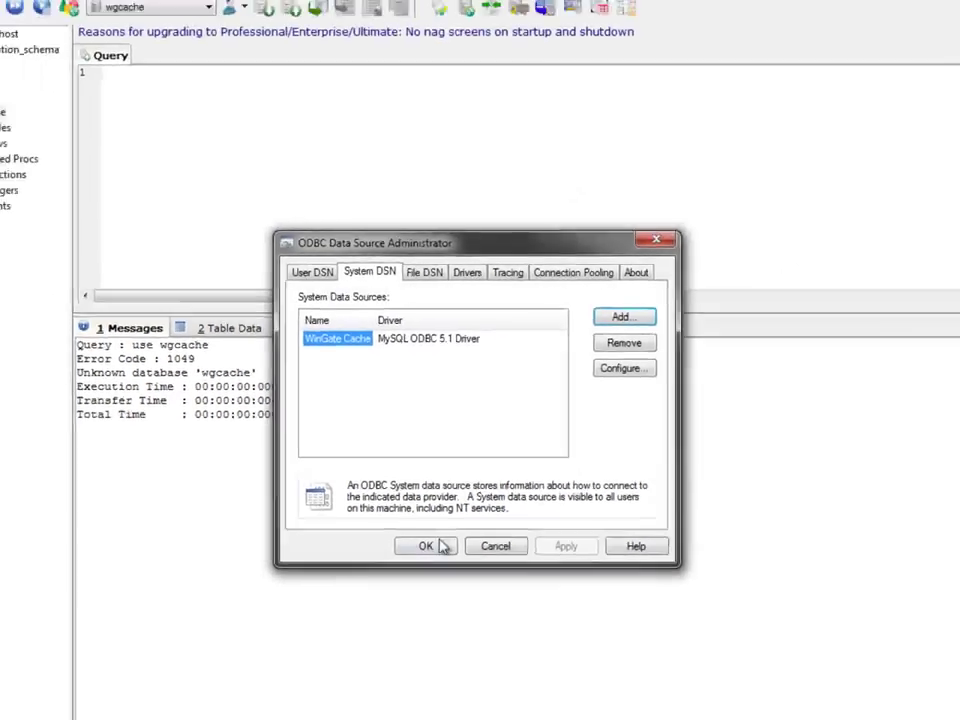
Step: Set the HTTP cache's Advanced database connection to the WinGate Cache system DSN
click(427, 546)
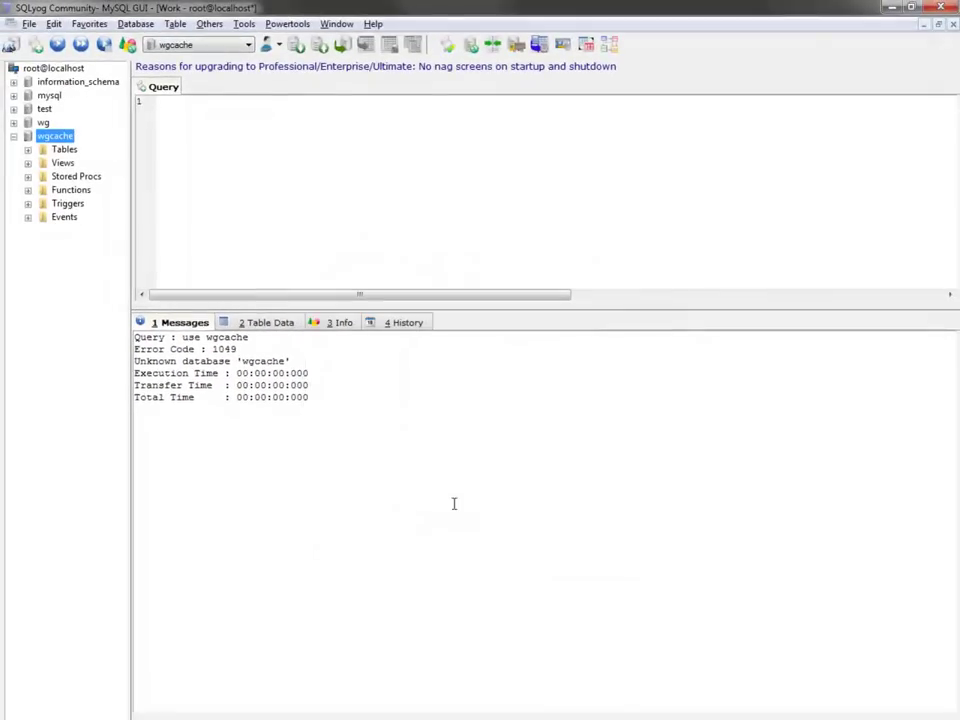
click(205, 655)
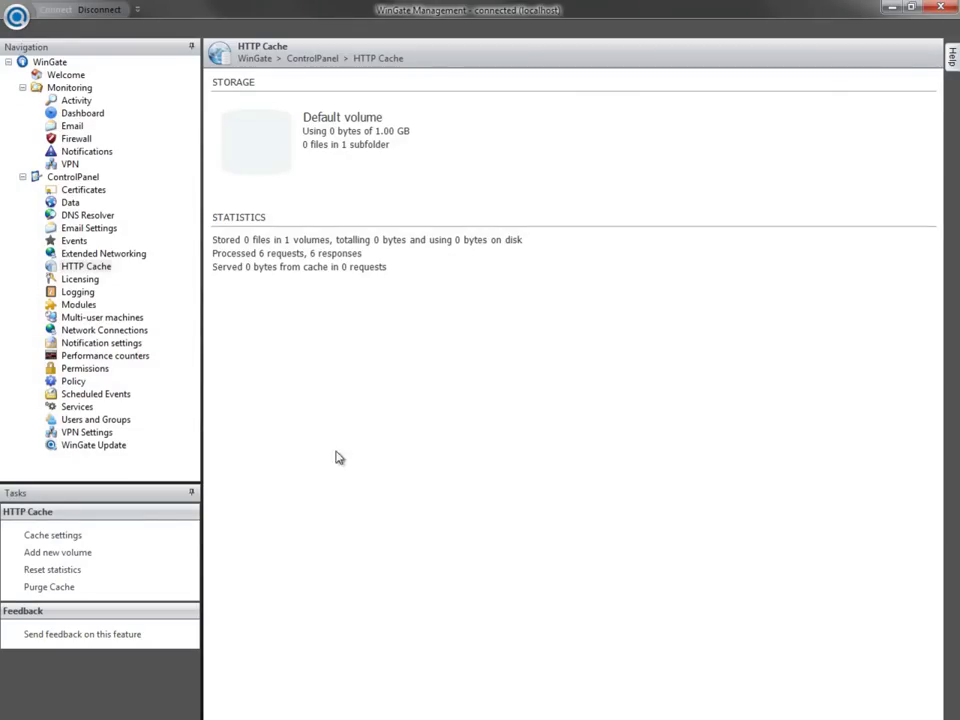
click(58, 536)
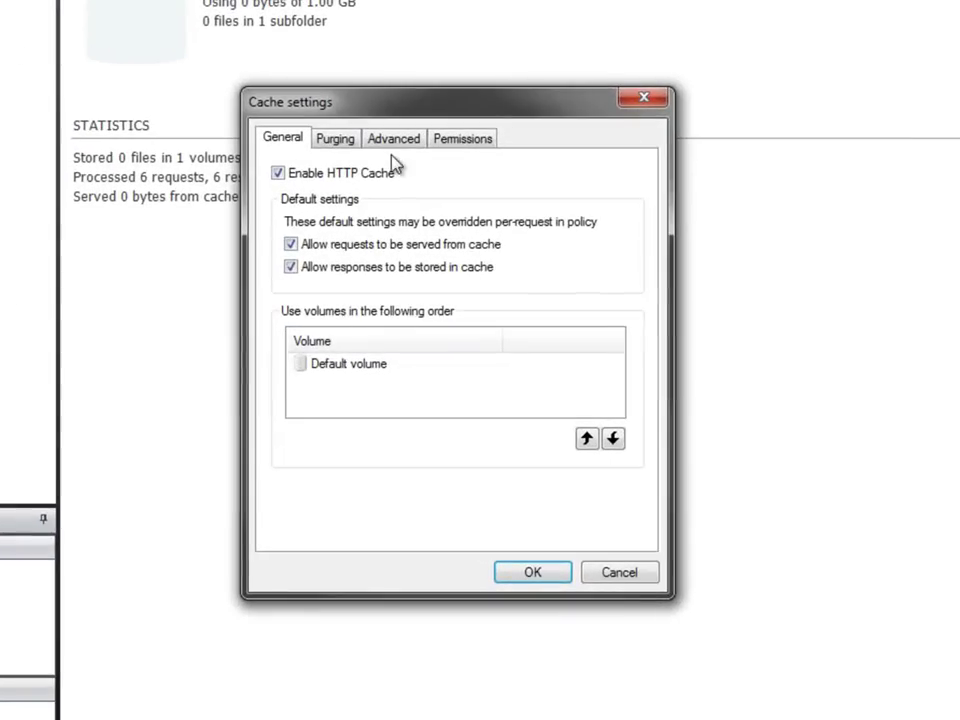
click(395, 145)
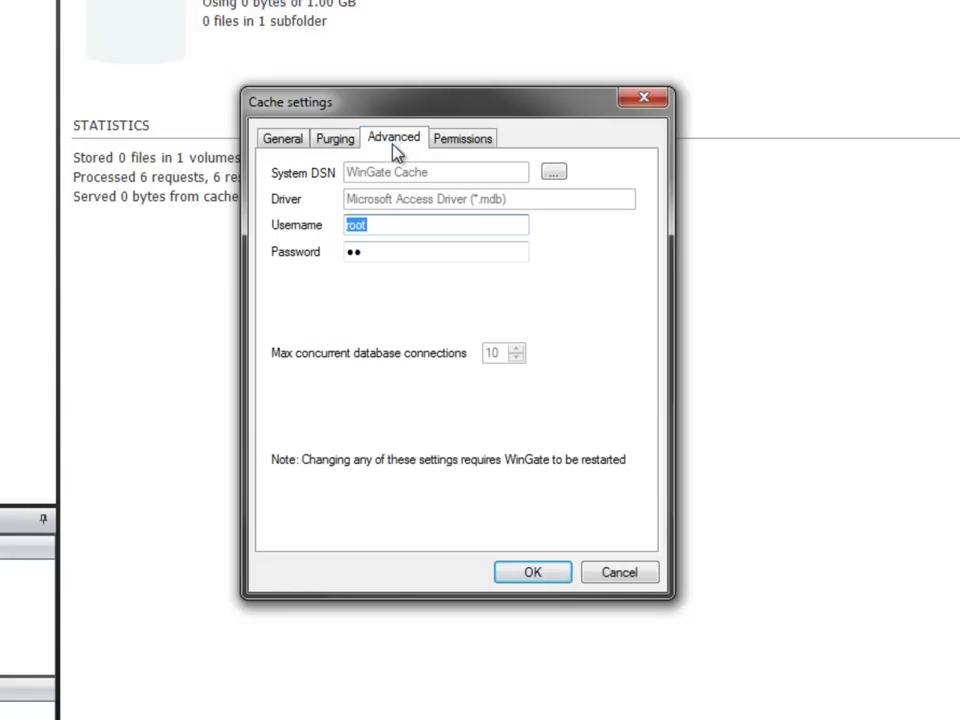
click(553, 175)
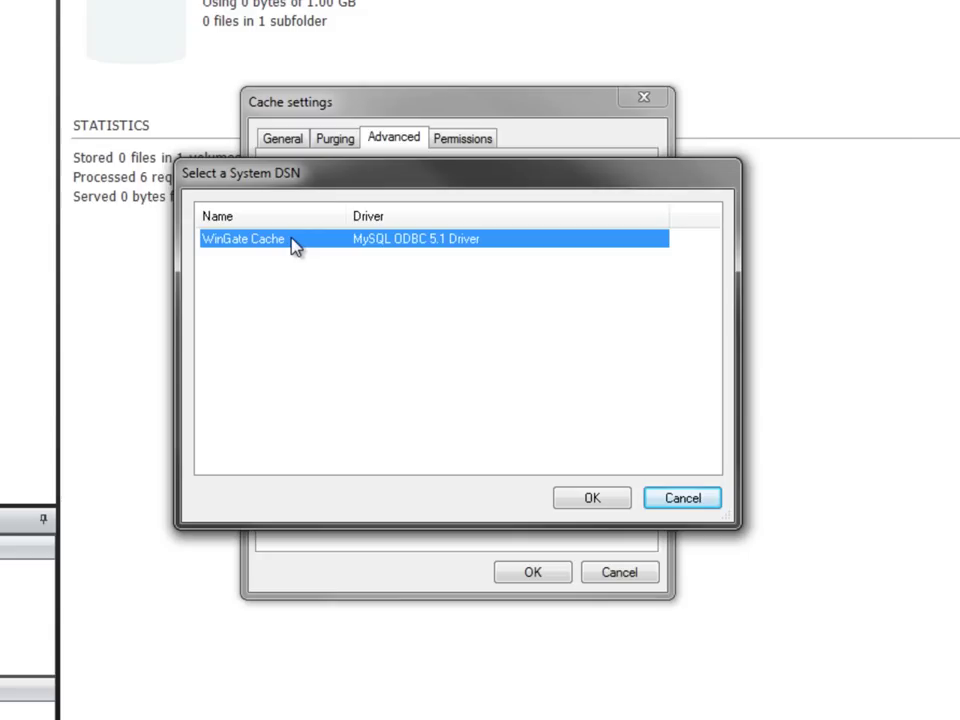
click(588, 498)
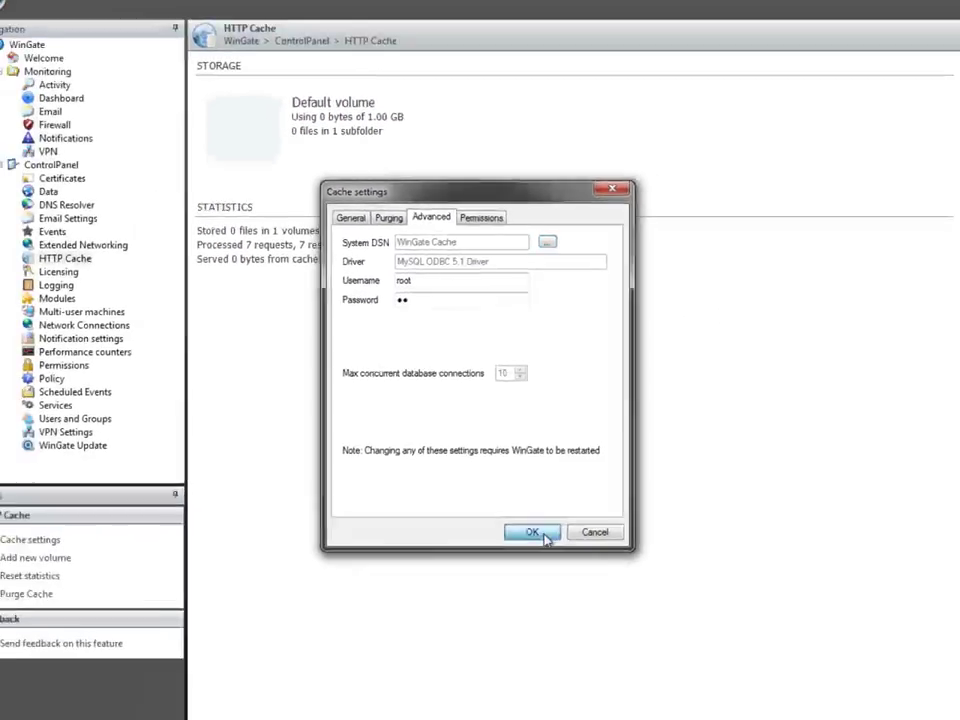
Step: Save the cache settings and restart WinGate with the reason 'change cache'
click(532, 567)
click(17, 17)
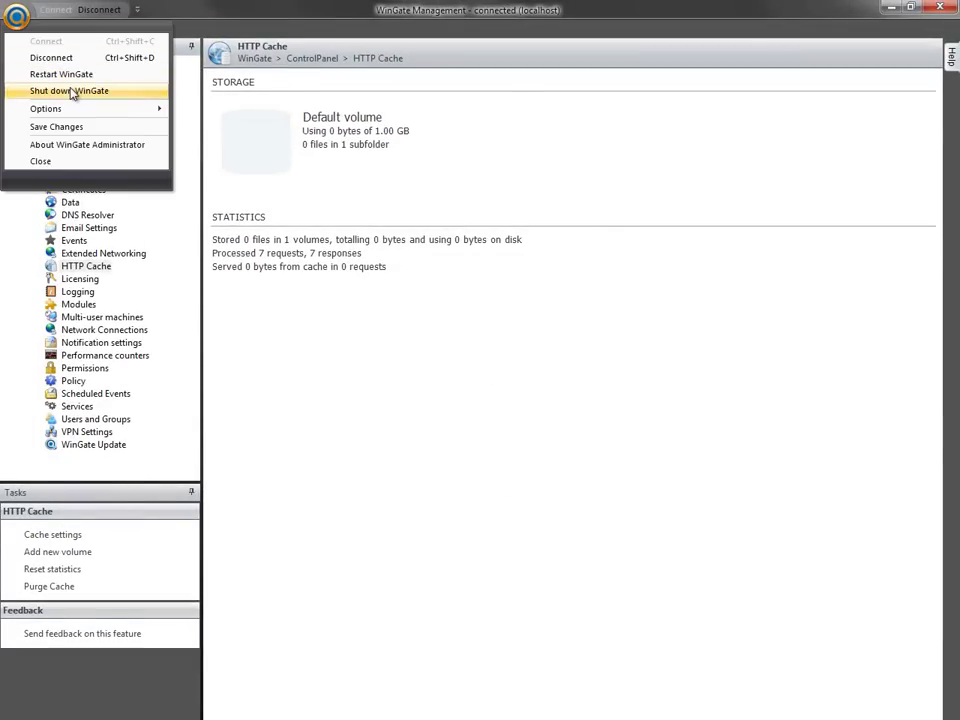
click(68, 75)
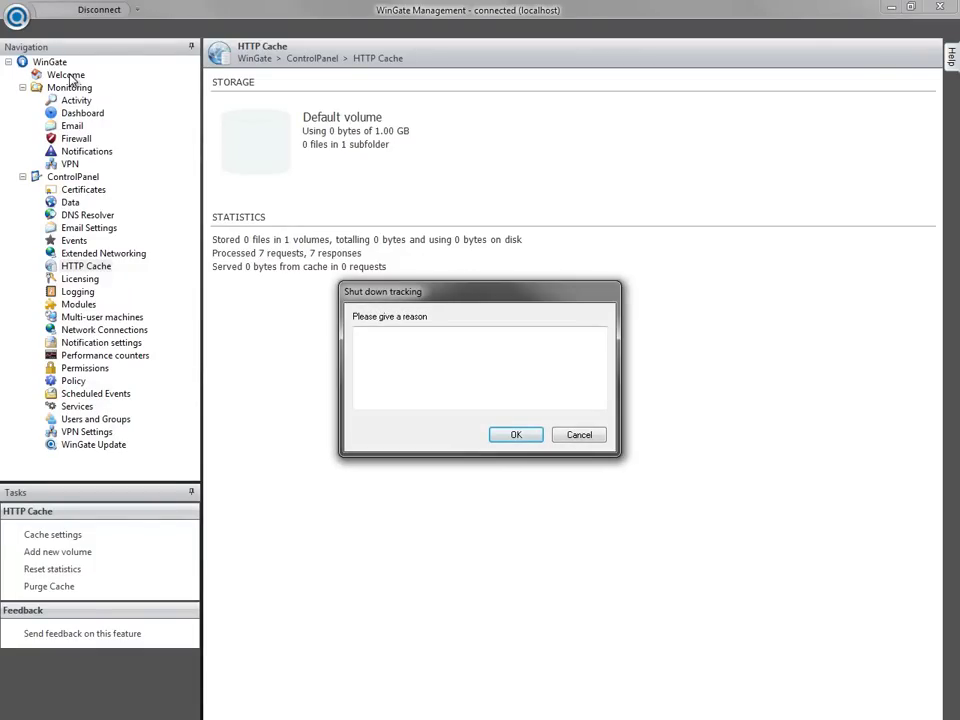
click(378, 332)
text(change cache)
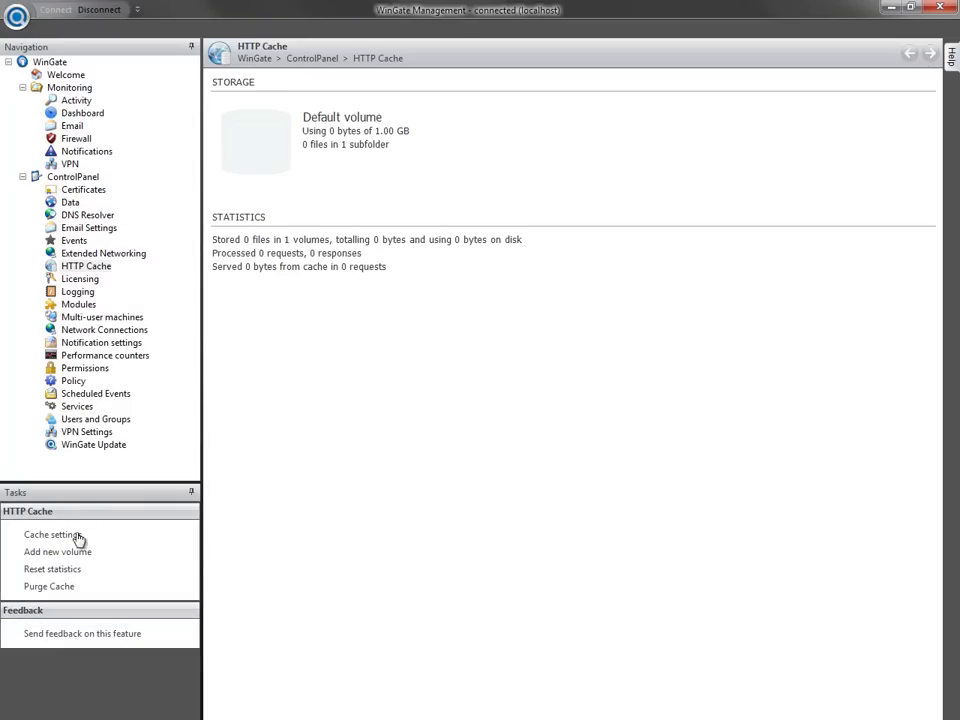
Step: Verify Cache settings still use the WinGate Cache DSN, then cancel
click(65, 535)
click(432, 227)
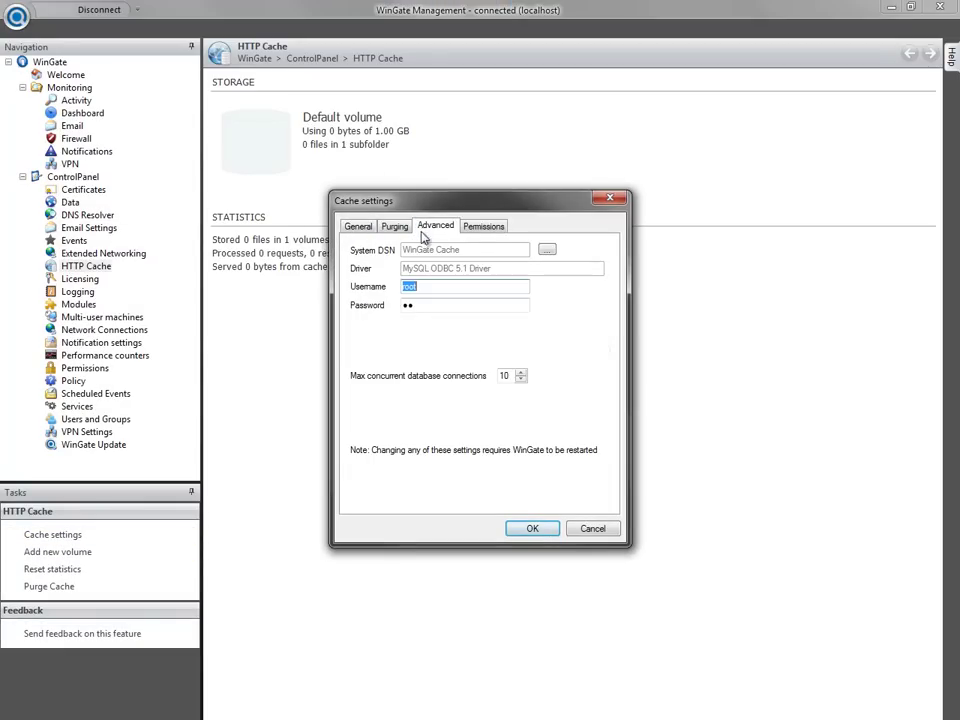
click(585, 526)
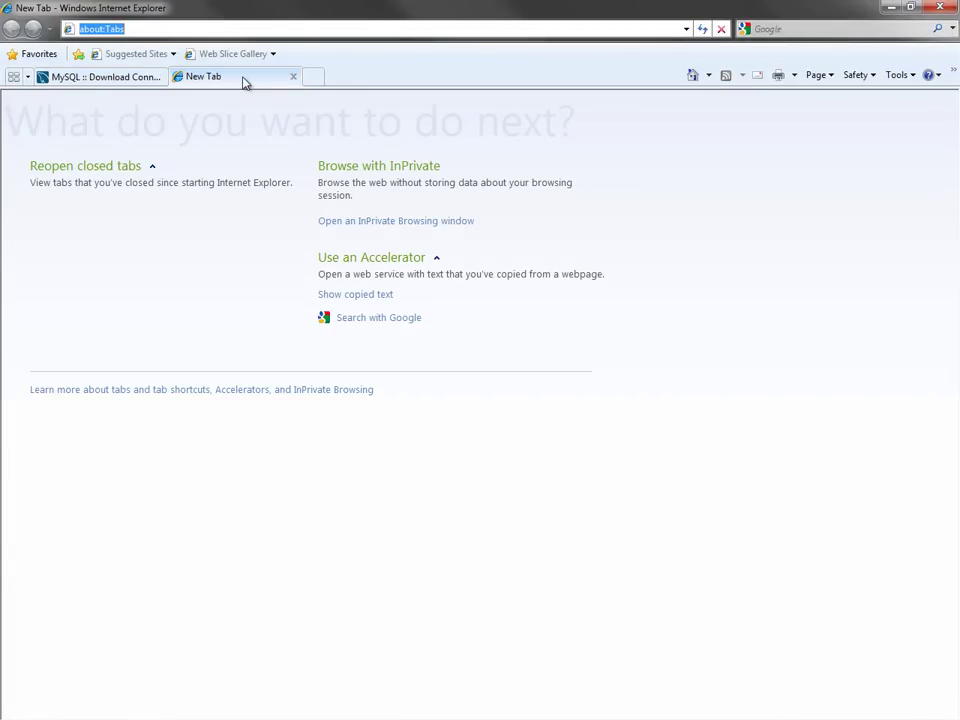
text(www.nz)
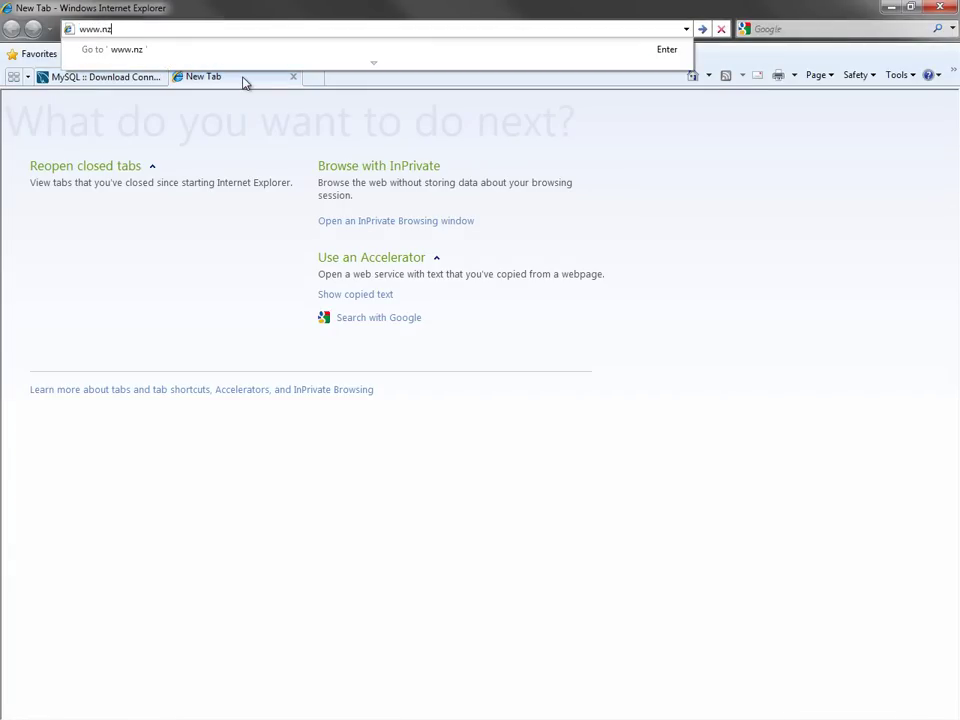
text(herald)
text(.co.nz)
key(Return)
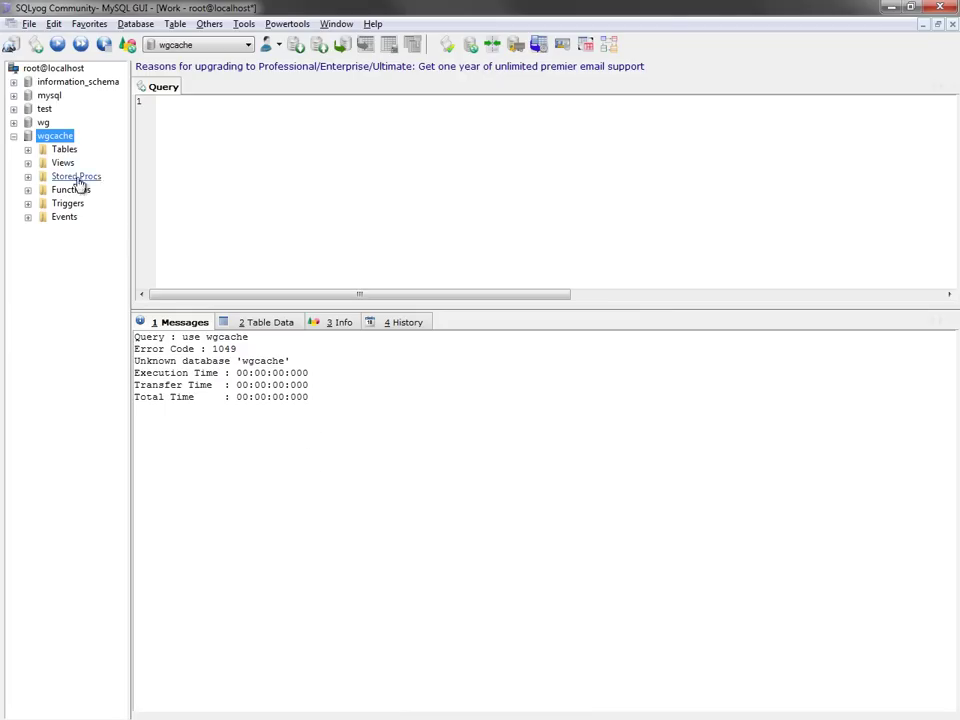
Step: Refresh the object browser and select the cache_index table under wgcache's Tables
click(54, 23)
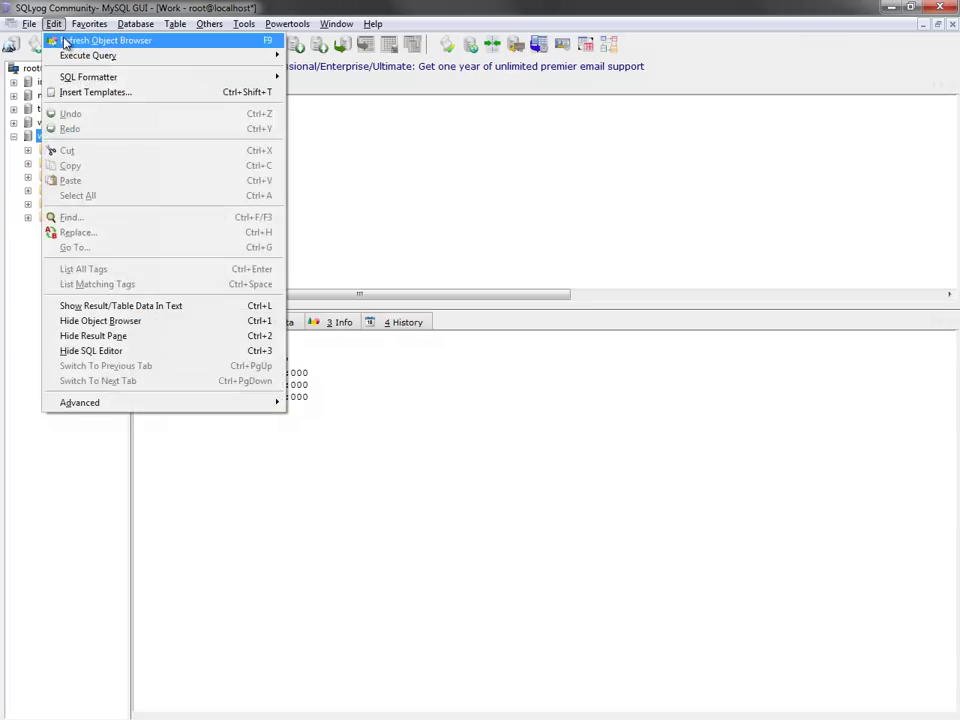
click(62, 38)
click(28, 149)
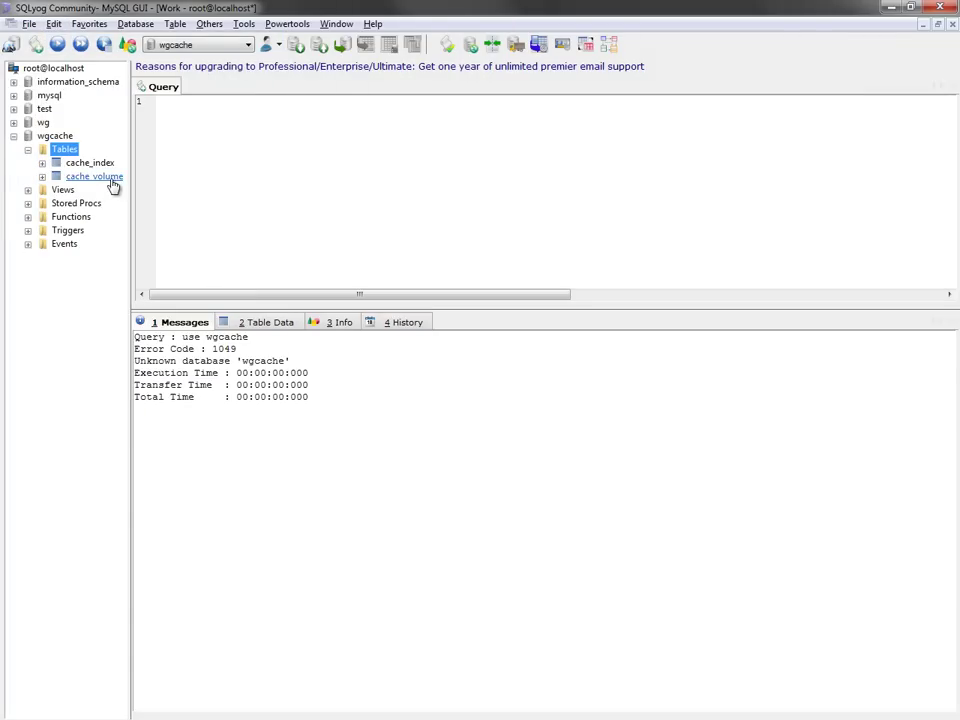
click(104, 168)
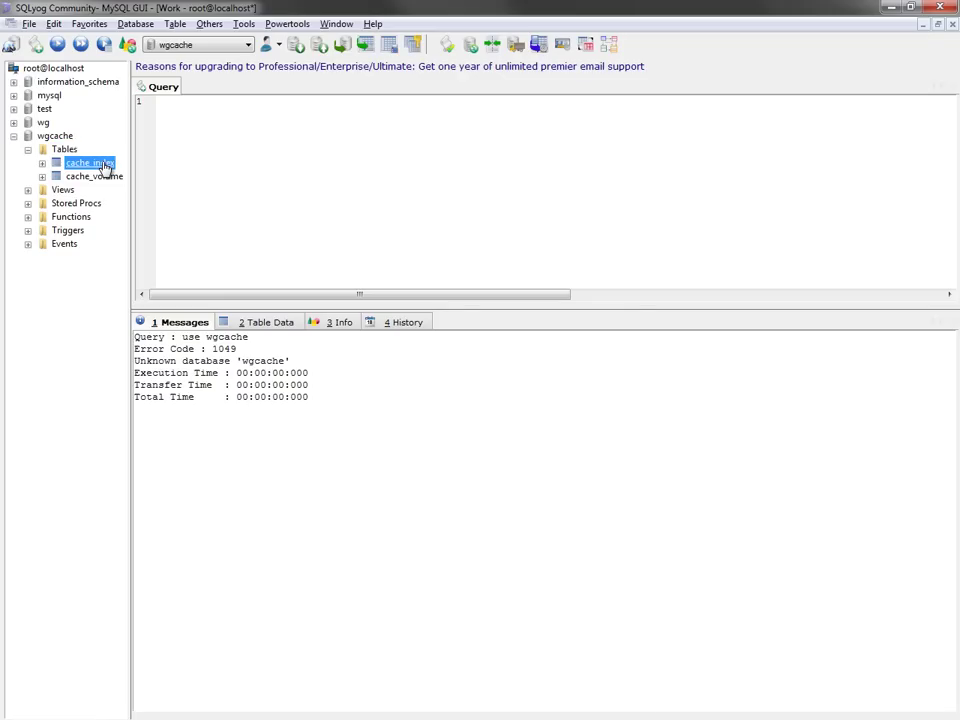
Step: Show cache_index's Table Data and scroll across its eight cached-entry rows
click(279, 326)
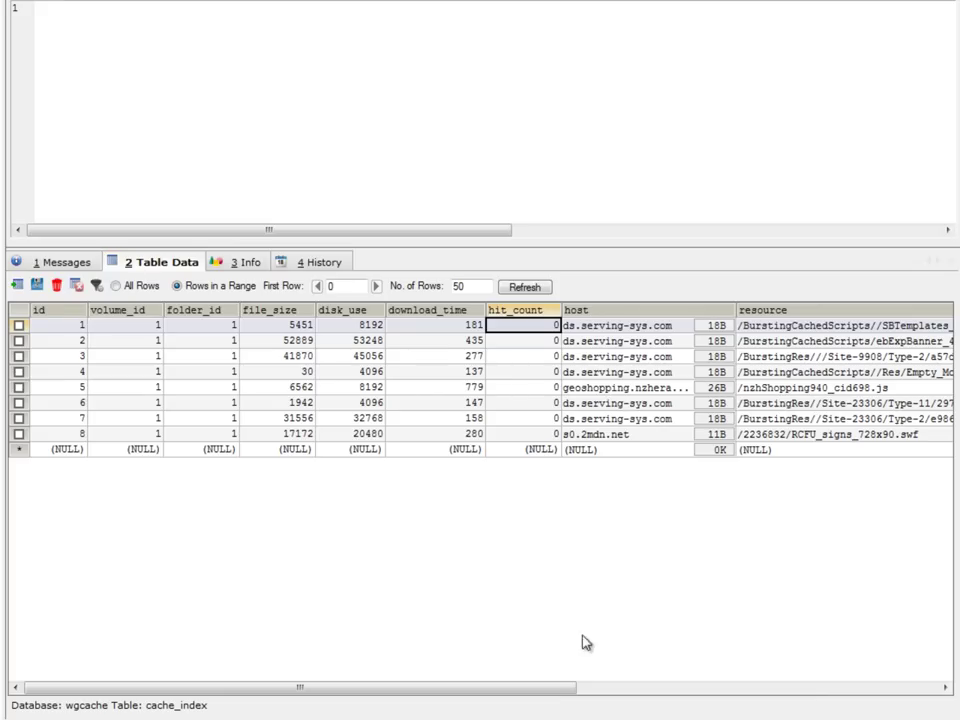
mouse_move(528, 690)
mouse_down()
mouse_move(754, 716)
mouse_move(866, 716)
mouse_up()
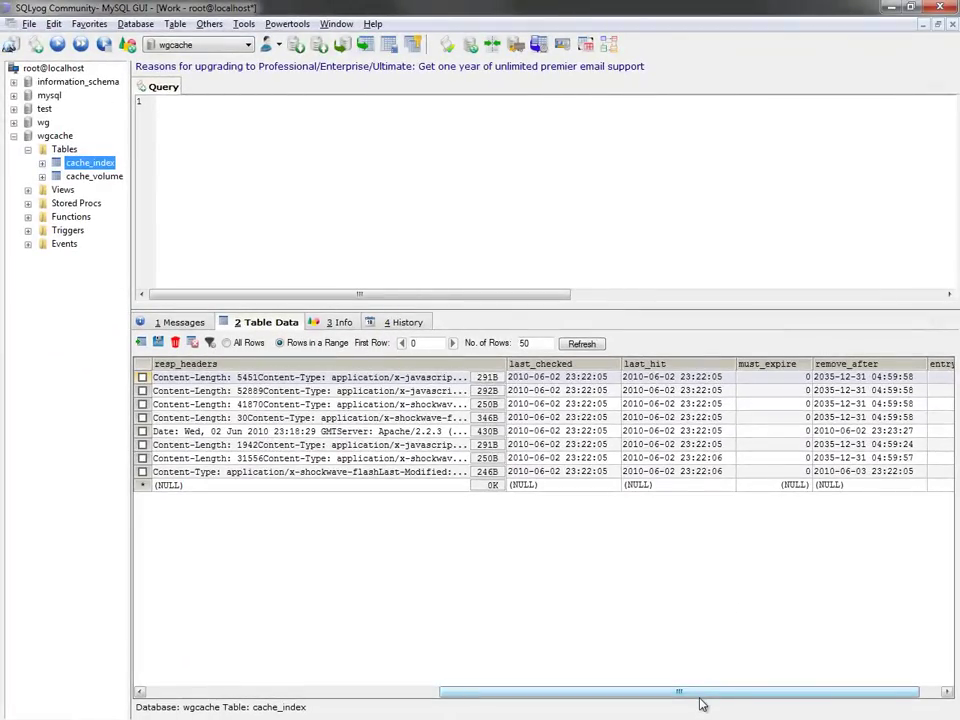
drag(700, 704, 414, 694)
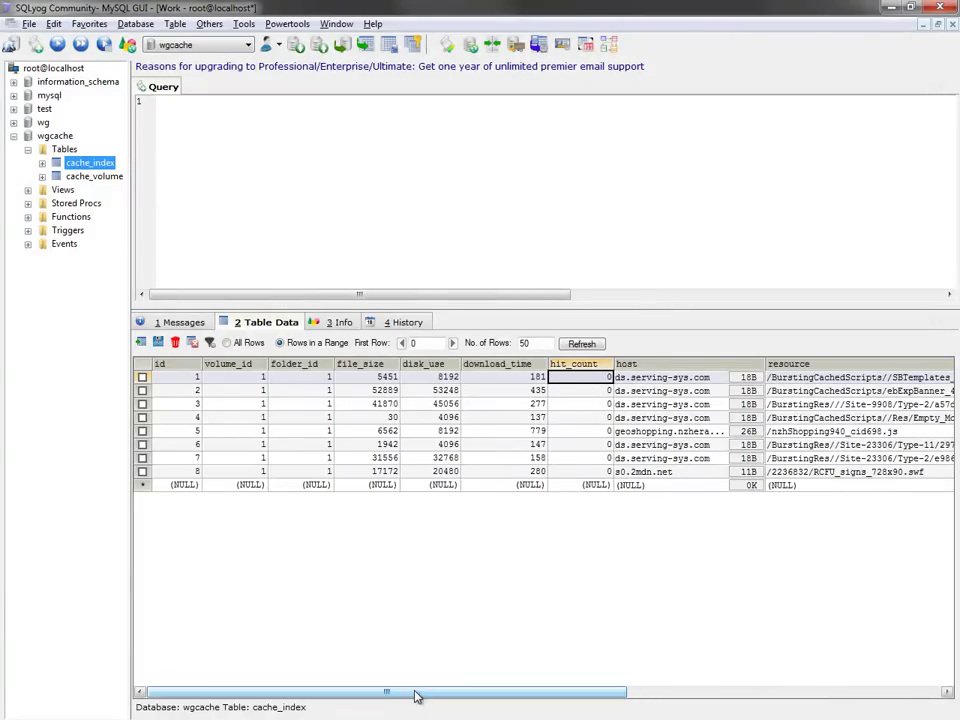